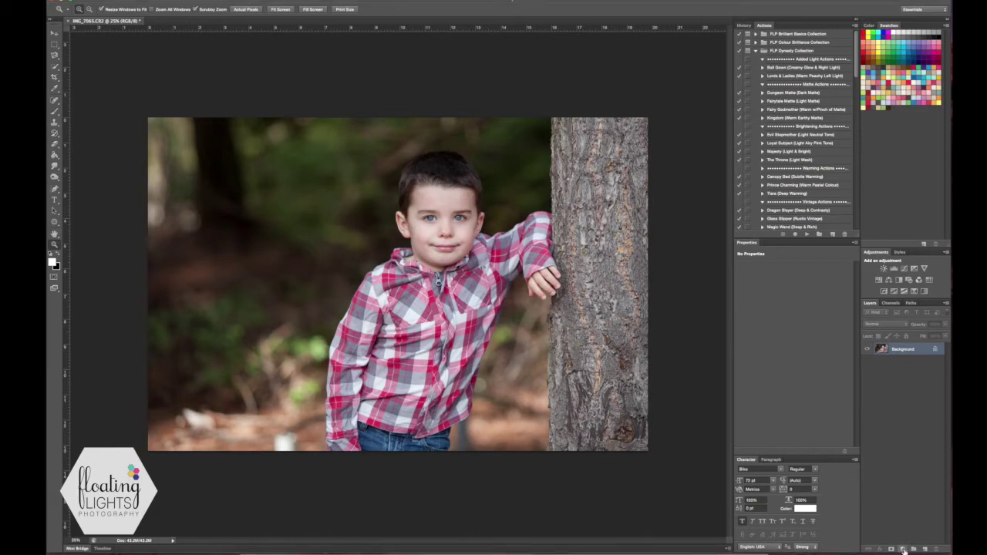
Add a Gradient Map adjustment layer with Reverse enabled for a normal black-and-white look.
click(902, 549)
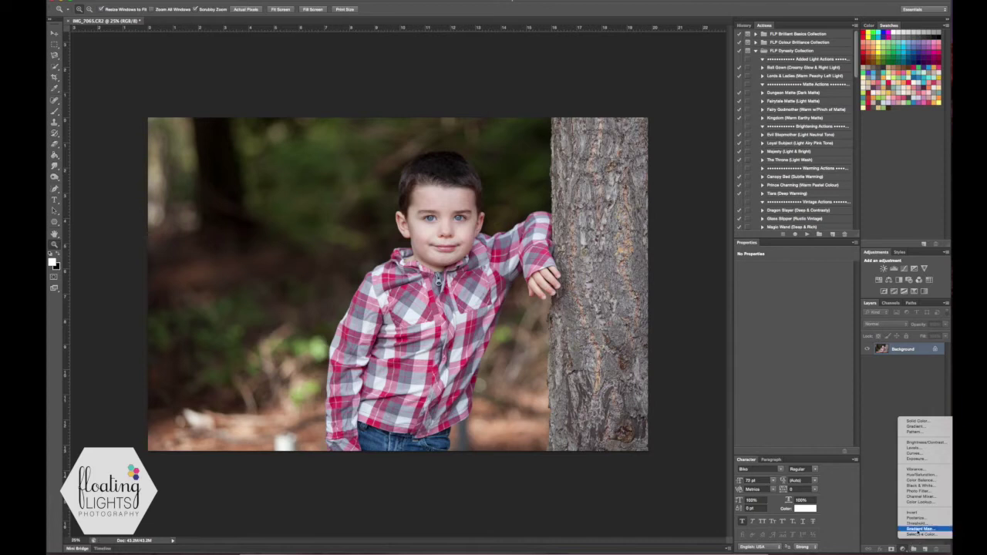
click(918, 529)
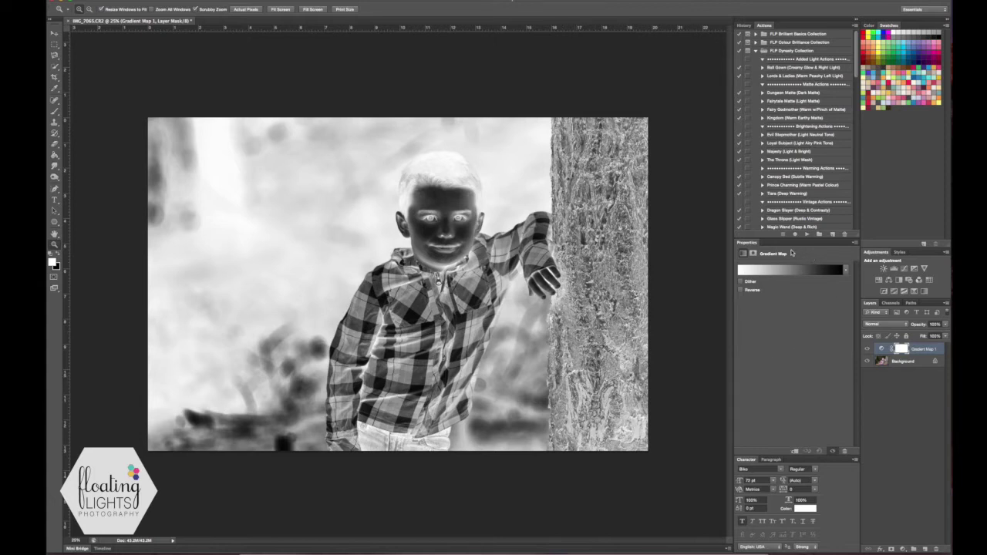
click(740, 291)
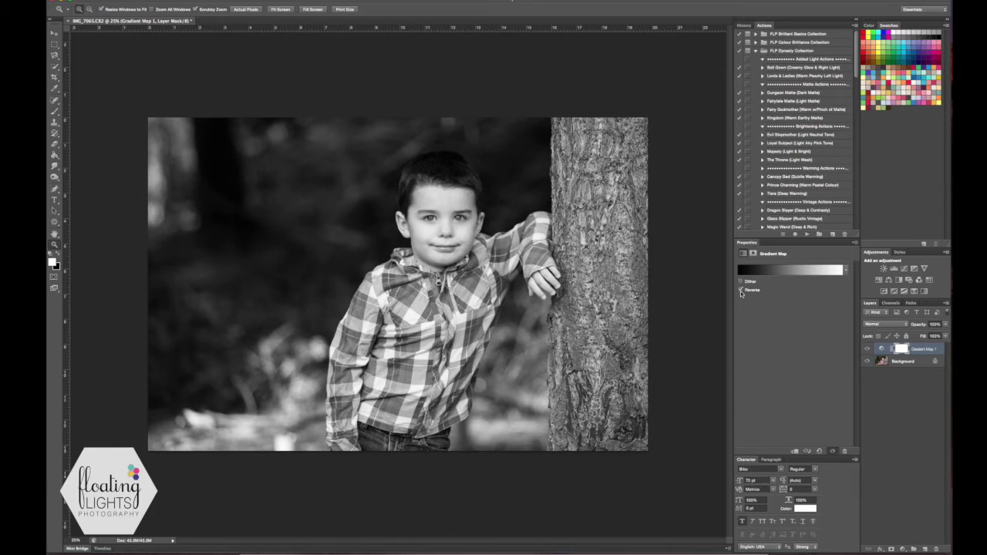
Recolour the gradient's dark stop with a reddish-brown in the Color Picker.
click(795, 270)
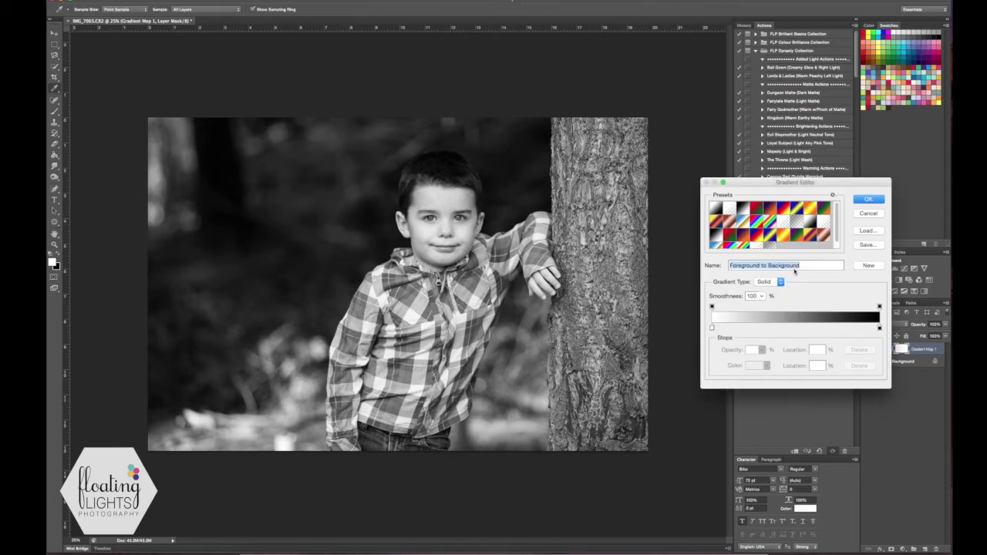
click(880, 330)
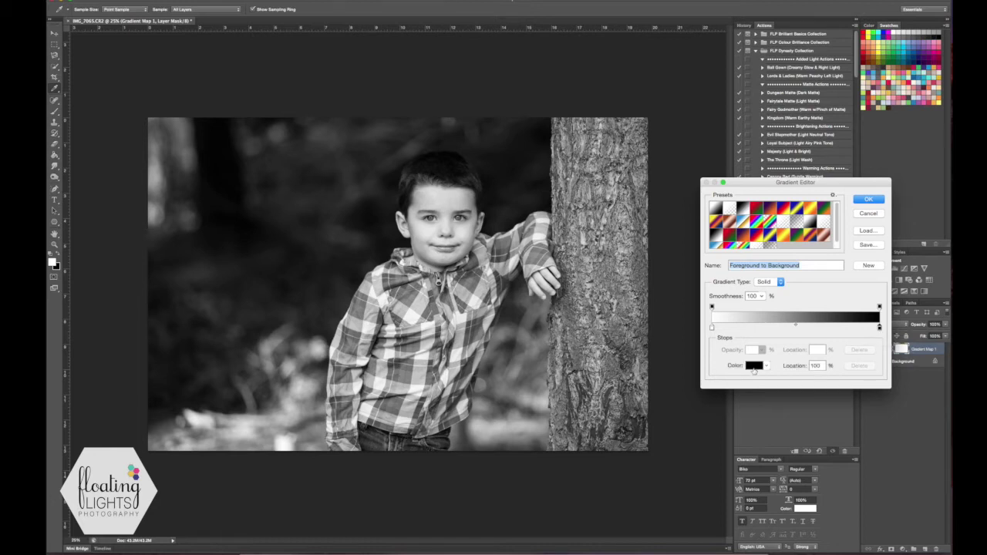
click(753, 367)
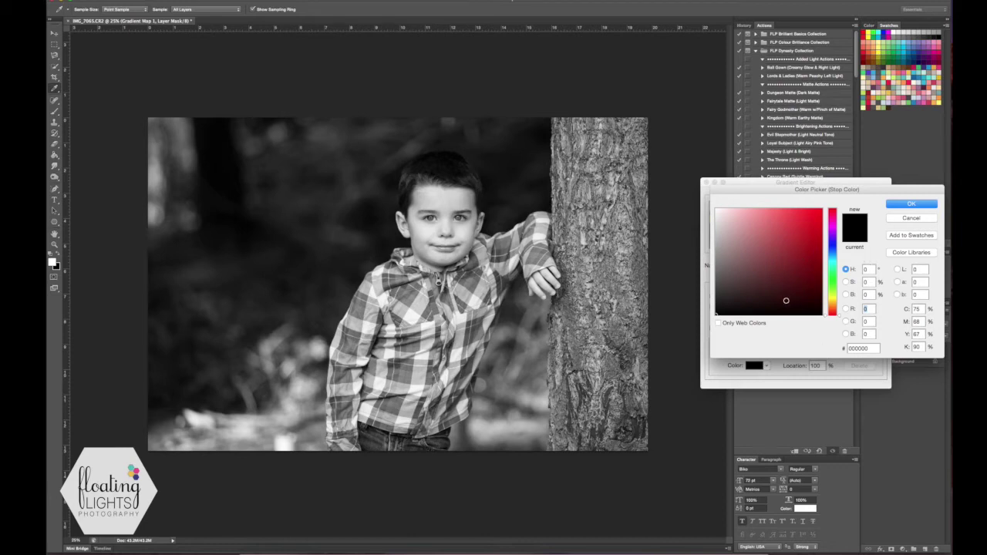
click(751, 278)
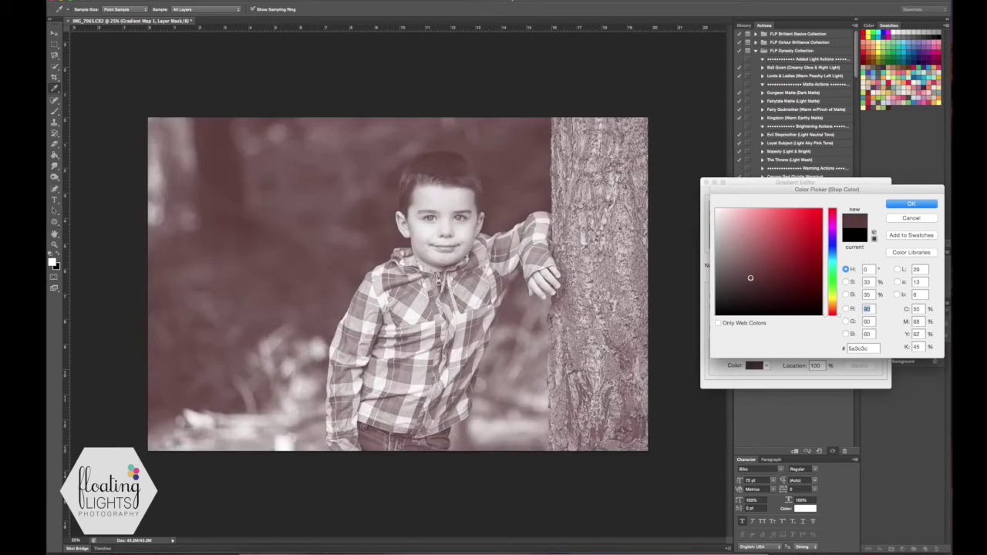
drag(751, 277, 780, 263)
click(790, 283)
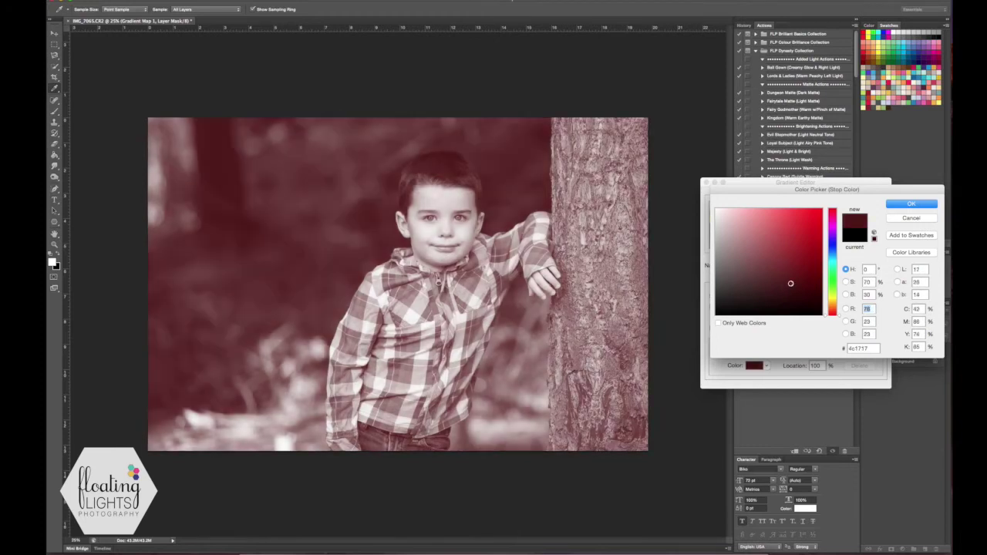
click(807, 295)
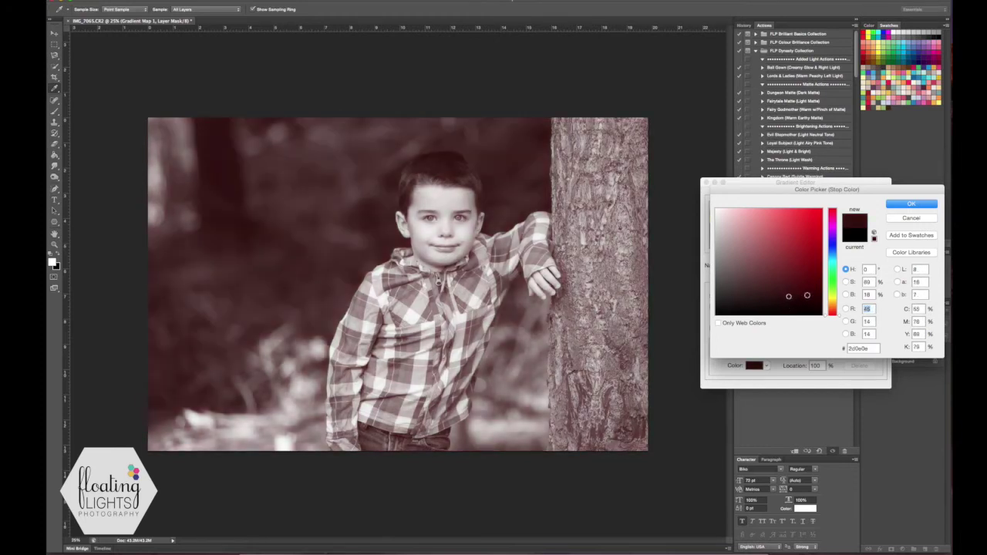
Refine the dark stop to a deep sepia brown, #1c1405, and accept it.
click(833, 232)
click(793, 283)
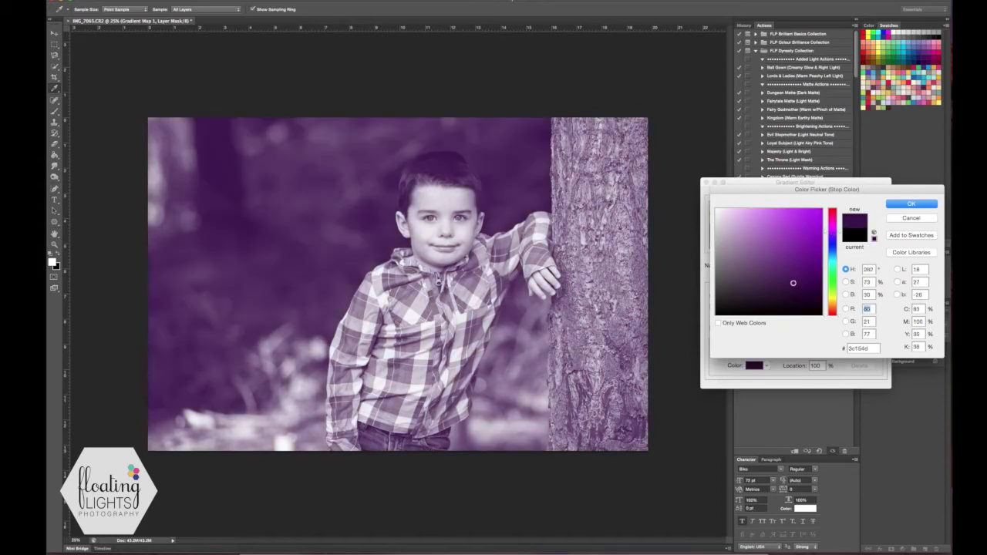
click(833, 257)
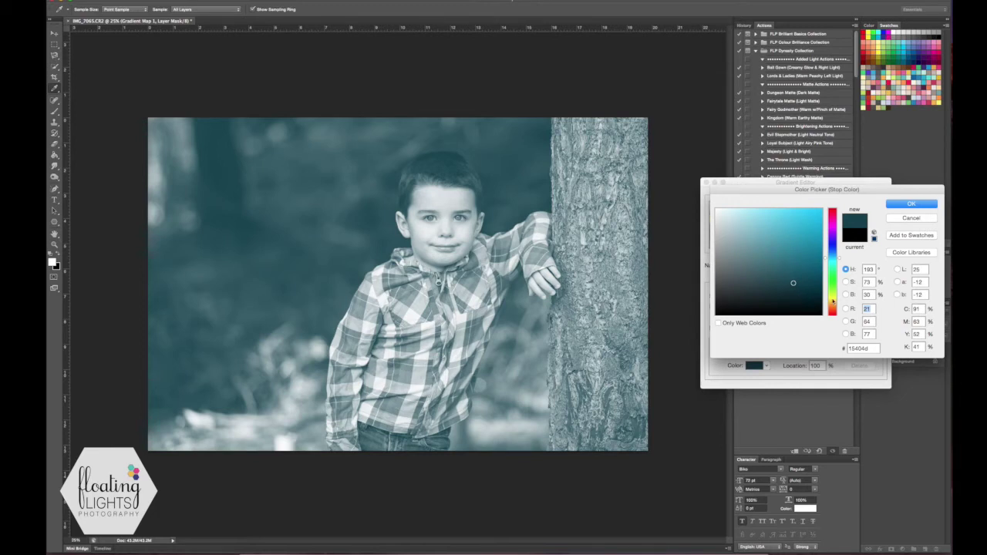
click(832, 305)
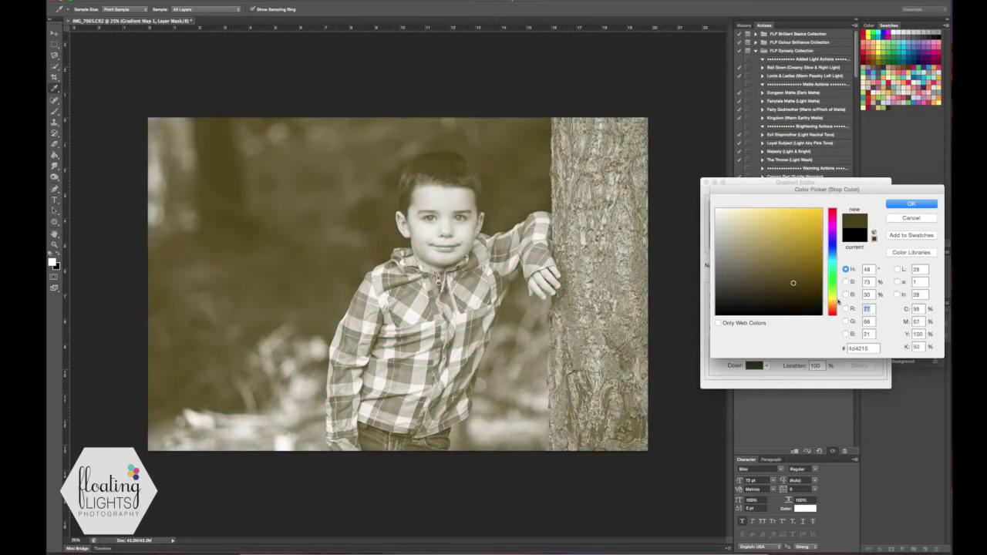
click(835, 308)
click(802, 300)
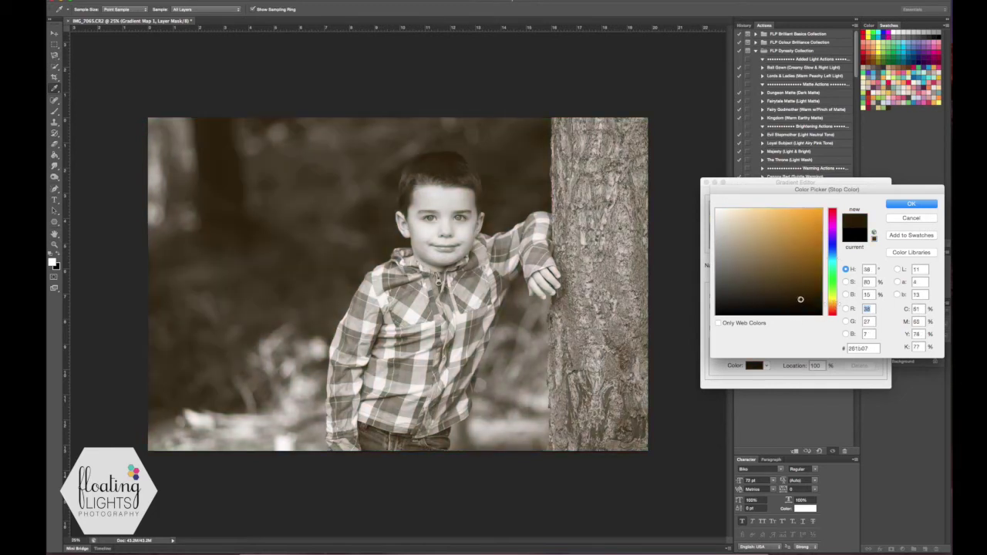
drag(801, 300, 803, 302)
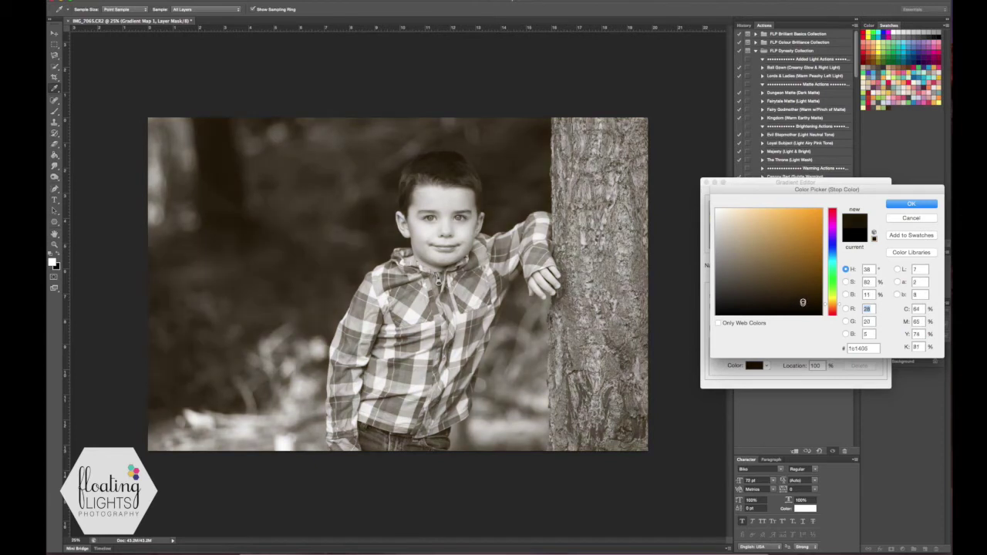
click(911, 204)
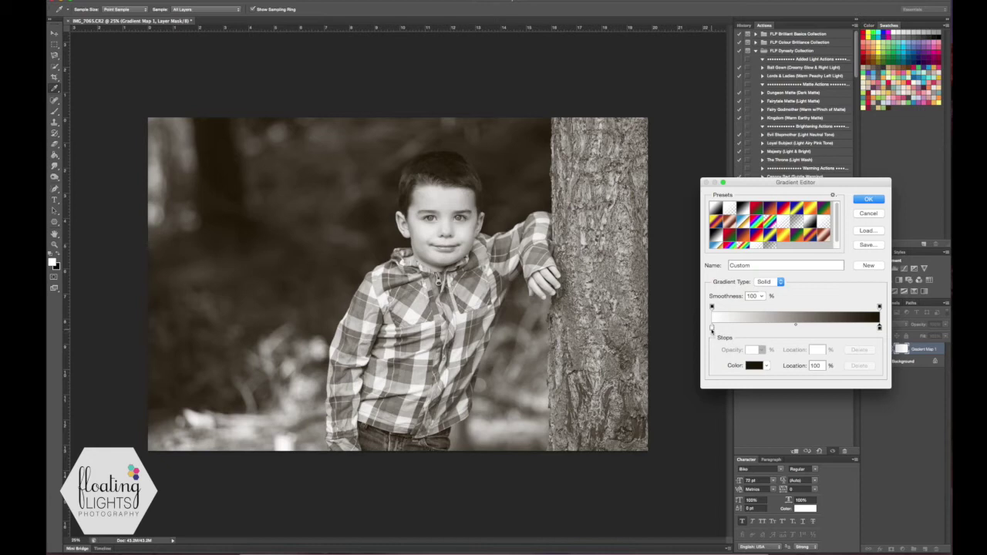
Tint the gradient's light stop to soft off-white #e5e5e6 and apply the gradient.
click(712, 330)
click(756, 367)
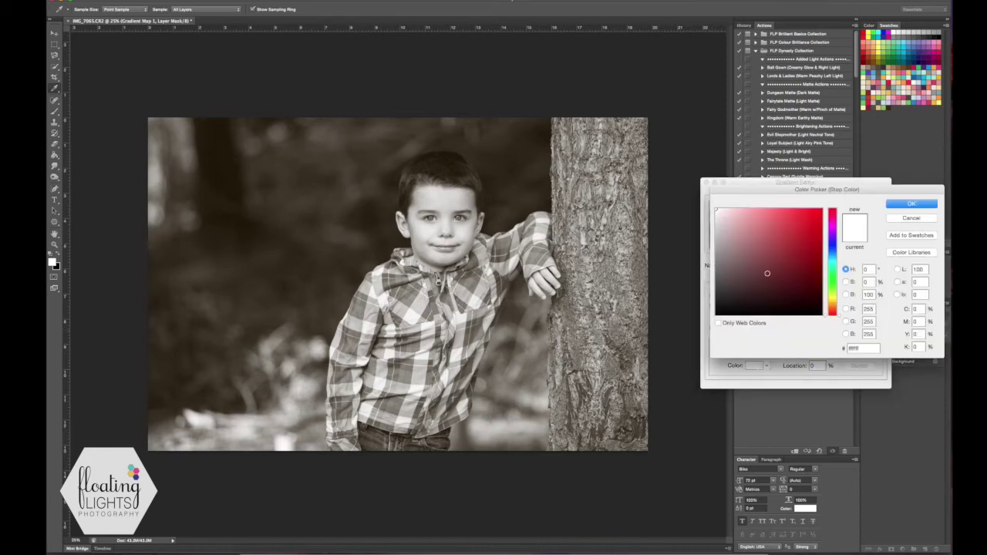
click(835, 239)
drag(716, 221, 716, 219)
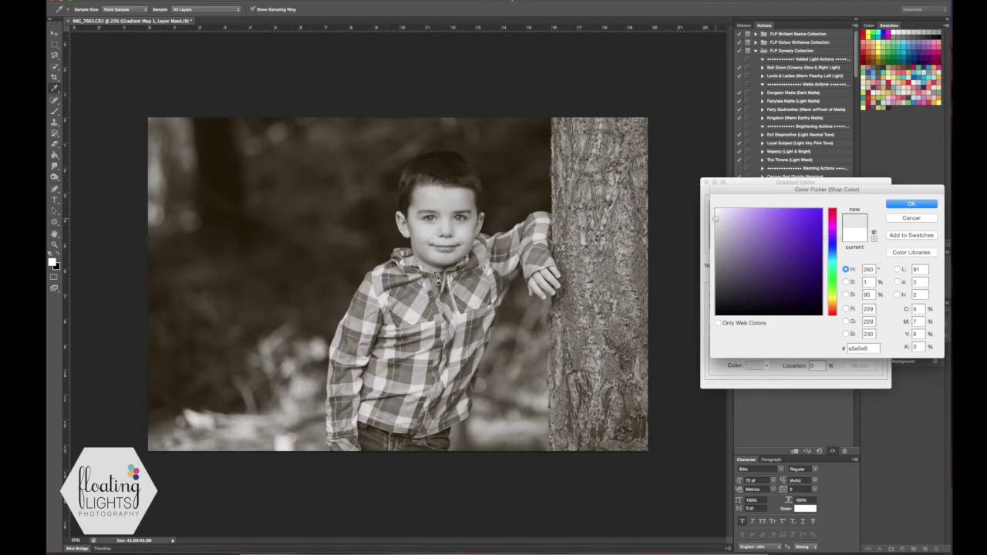
click(910, 205)
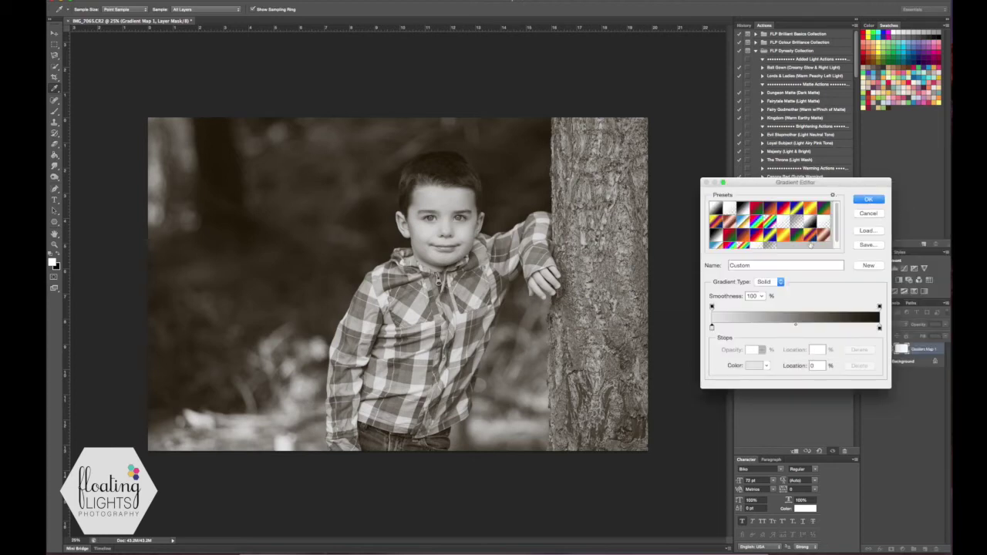
click(856, 202)
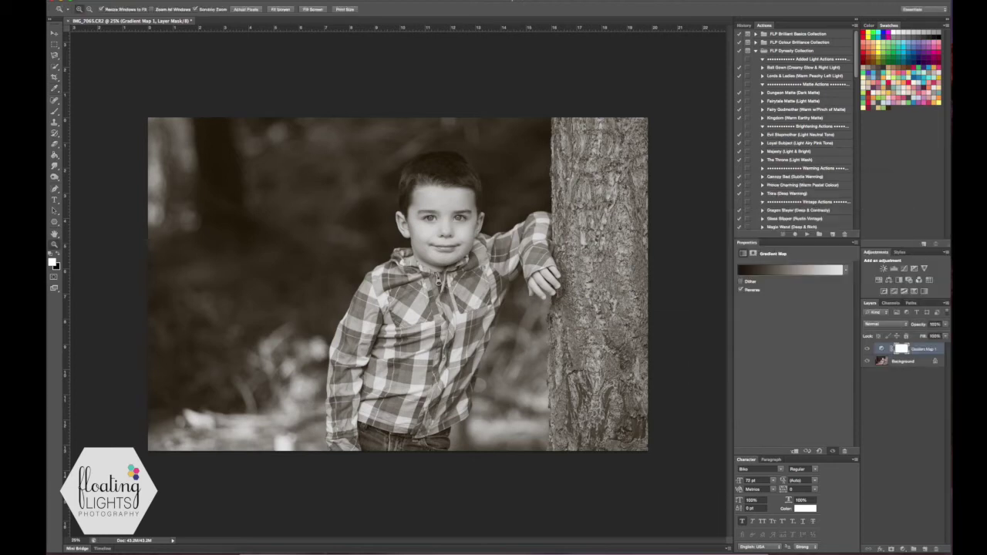
Rename the Gradient Map 1 layer to 'B&W'.
double_click(921, 350)
text(B&W)
key(Return)
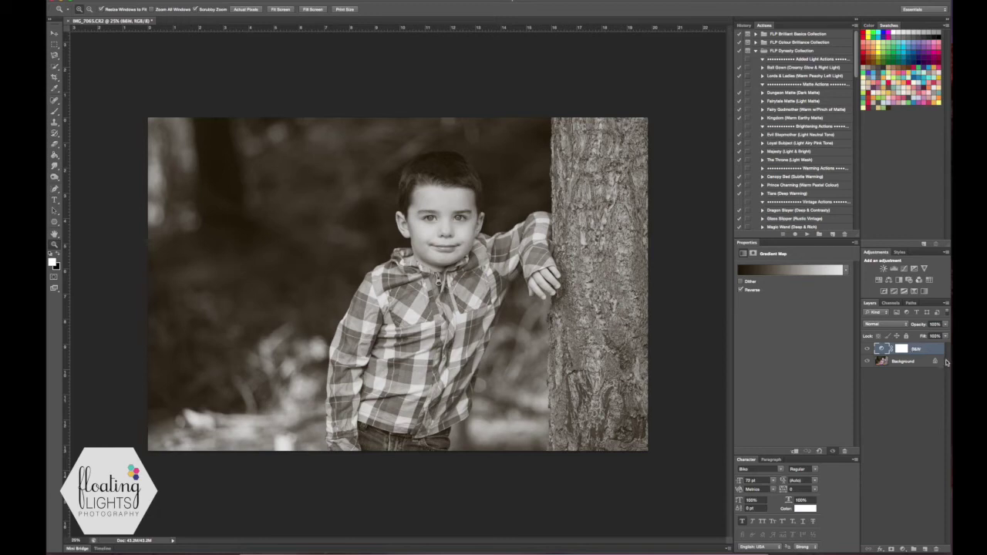
Add a Brightness/Contrast layer with Contrast at 41 and name it 'Contrast'.
click(903, 549)
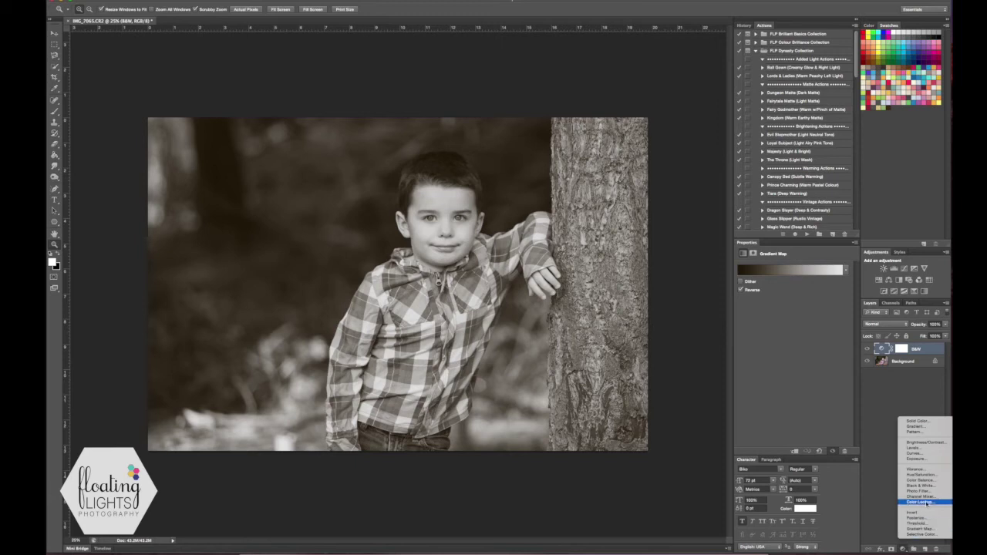
click(926, 443)
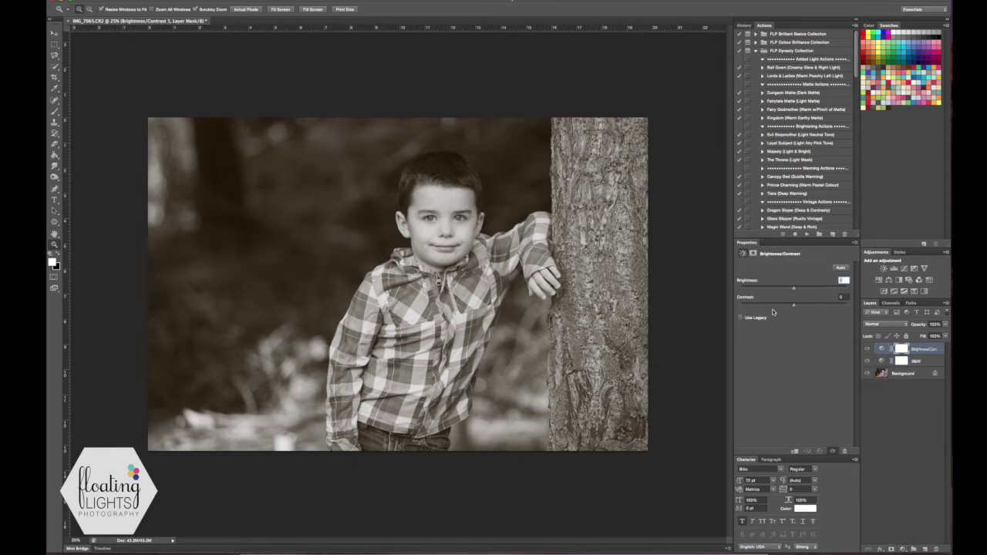
drag(793, 305, 808, 306)
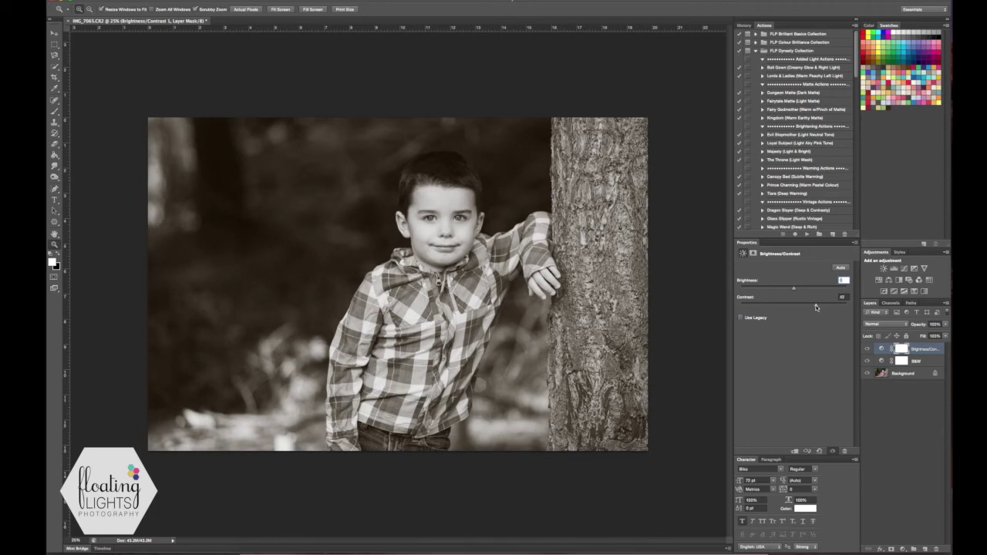
drag(814, 307, 815, 308)
double_click(922, 350)
text(Contrast)
key(Return)
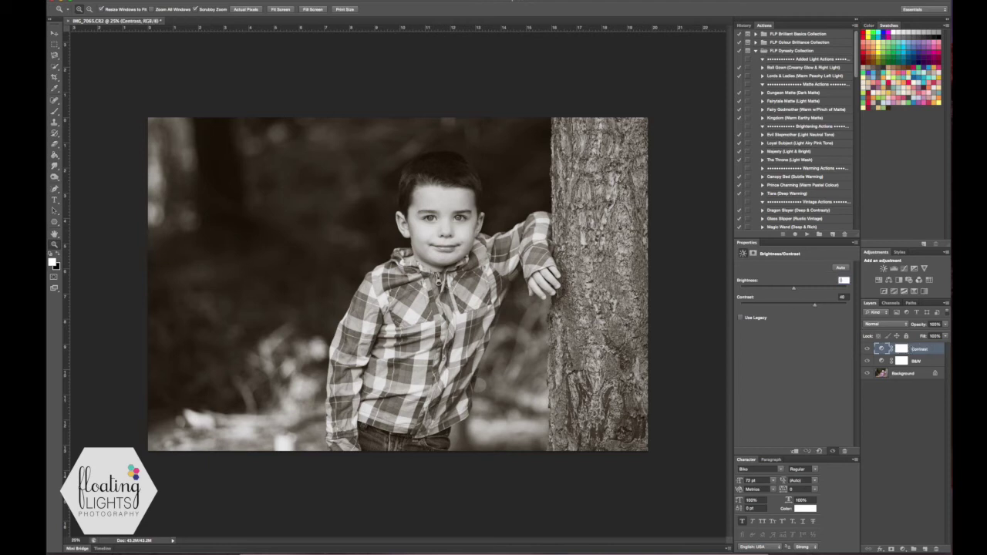
Add a Curves layer that pulls the white point down and lifts the black point.
click(903, 548)
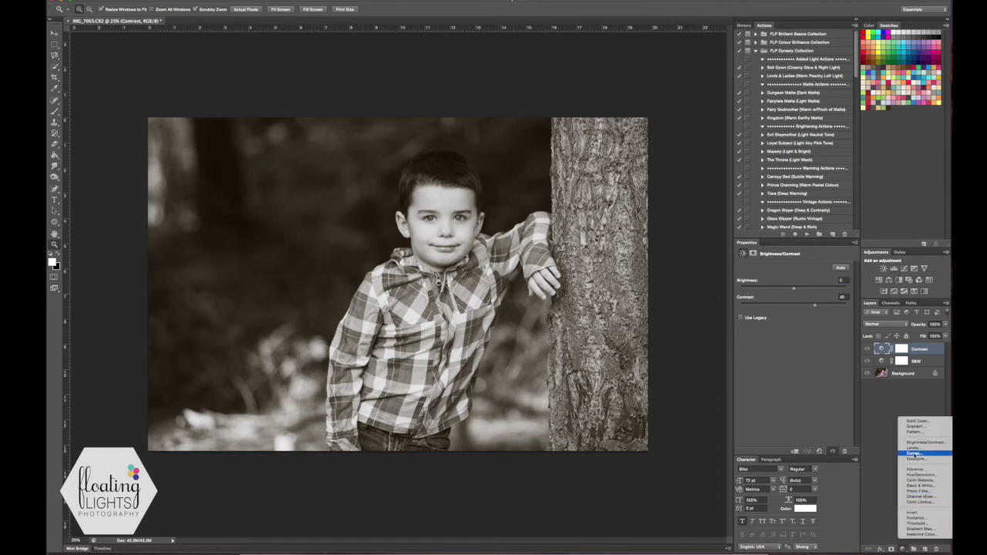
click(919, 454)
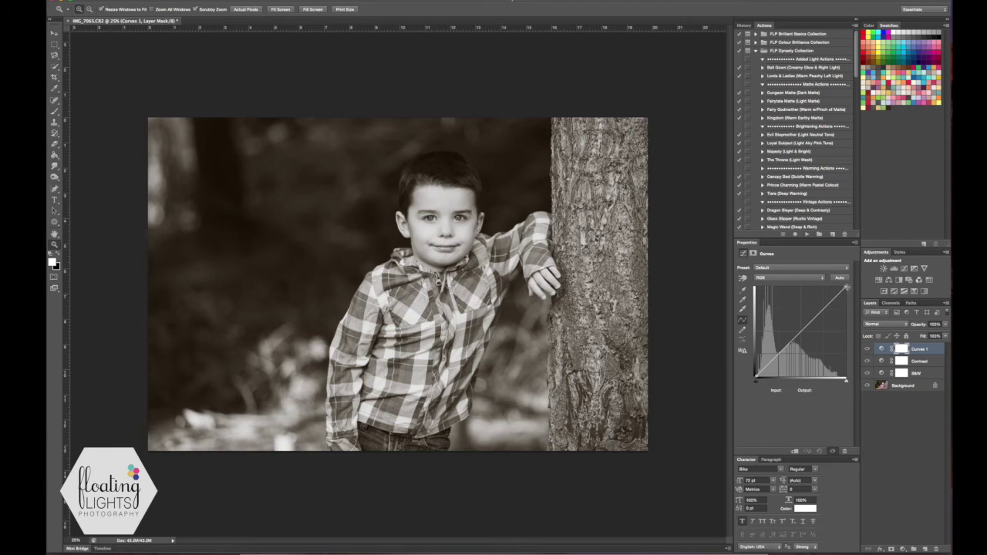
drag(846, 287, 848, 309)
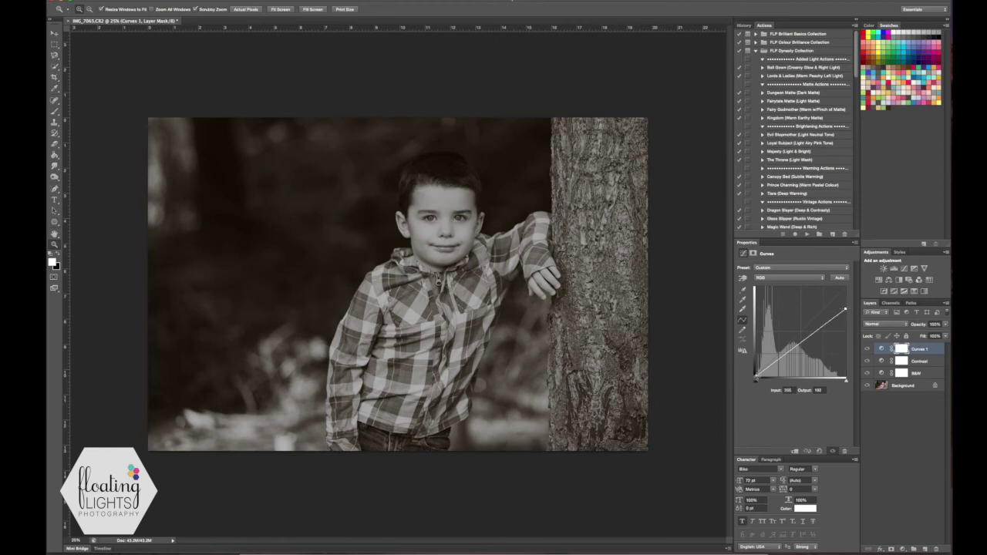
click(757, 375)
drag(756, 376, 757, 353)
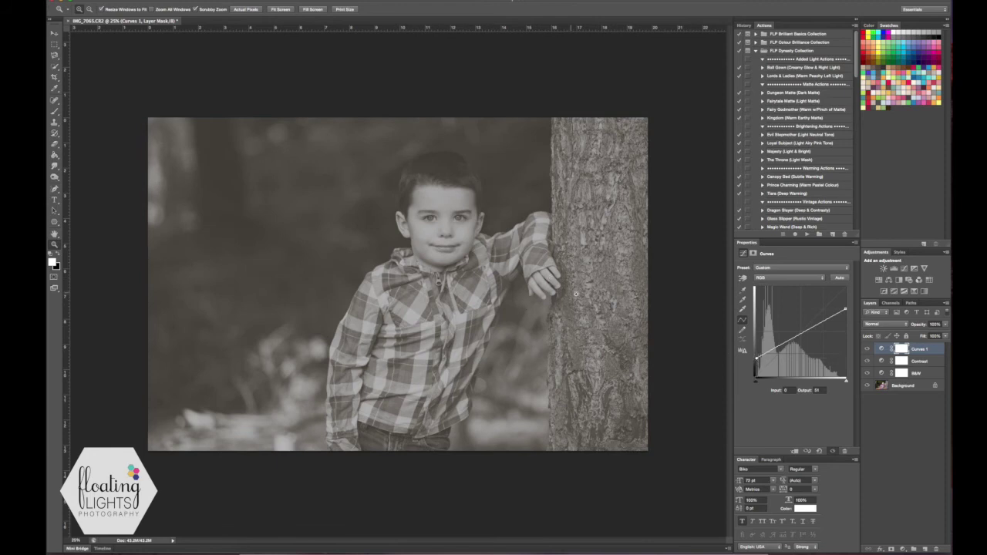
Rename the Curves 1 layer to 'Matte'.
click(917, 350)
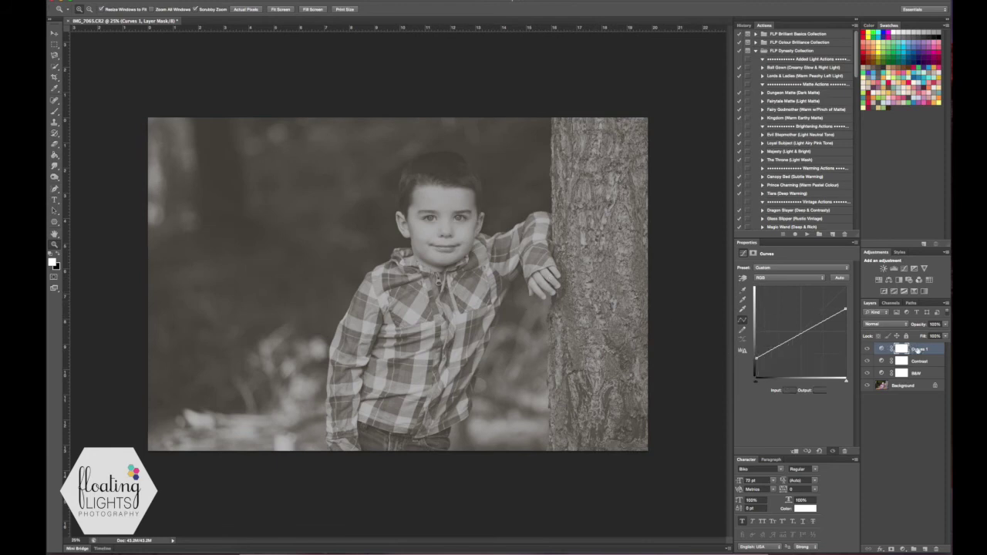
double_click(917, 351)
text(Matt)
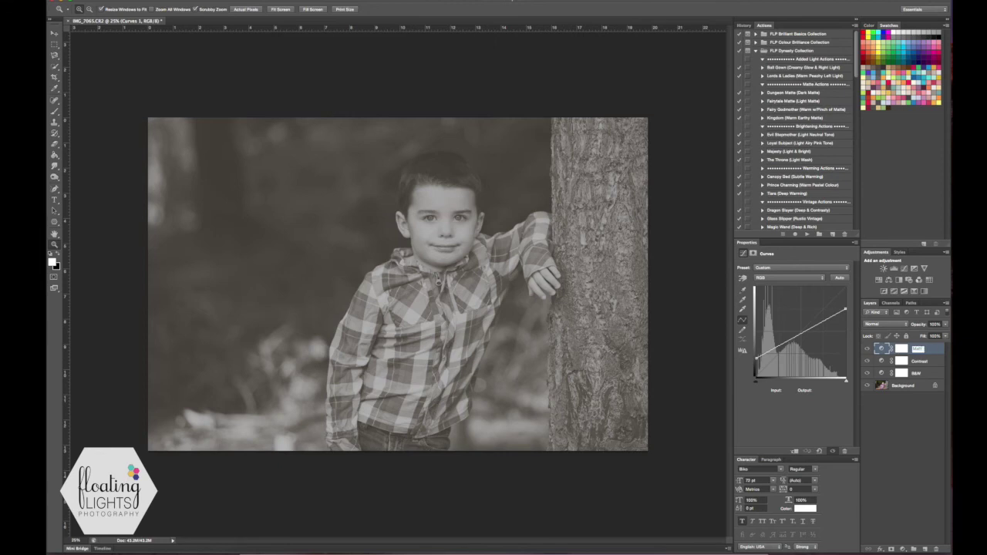
text(e)
key(Return)
Lower the Matte layer's opacity to about 86% and deselect all layers.
click(946, 337)
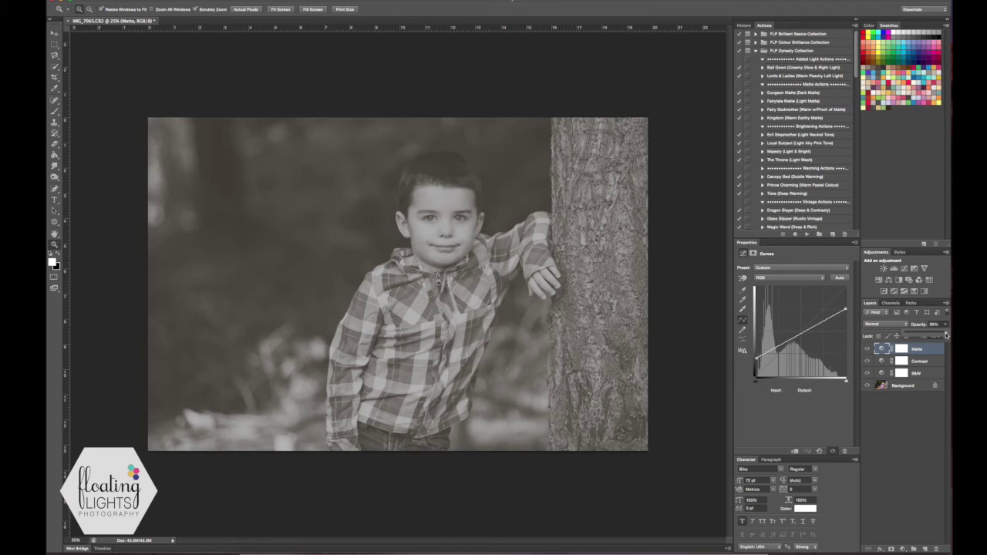
drag(947, 334, 933, 340)
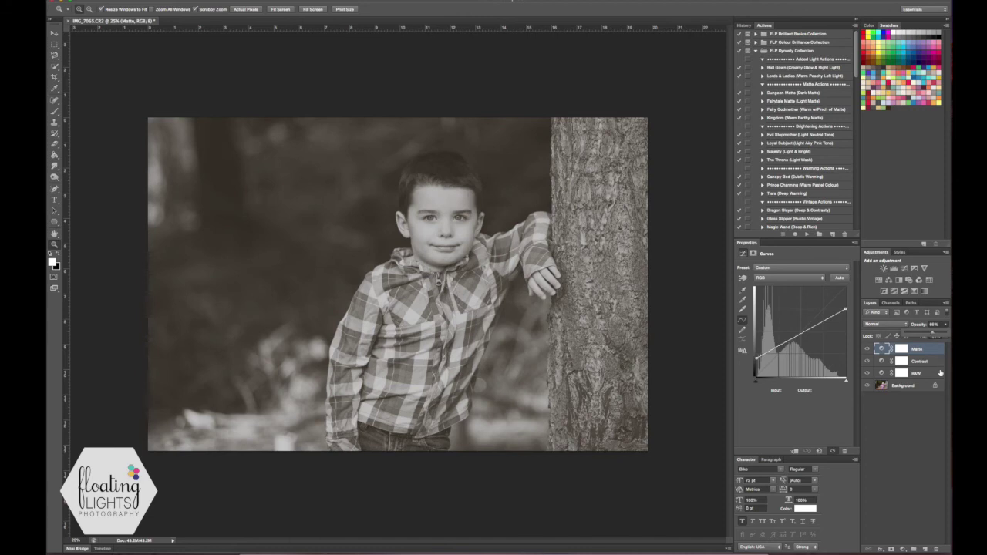
click(931, 426)
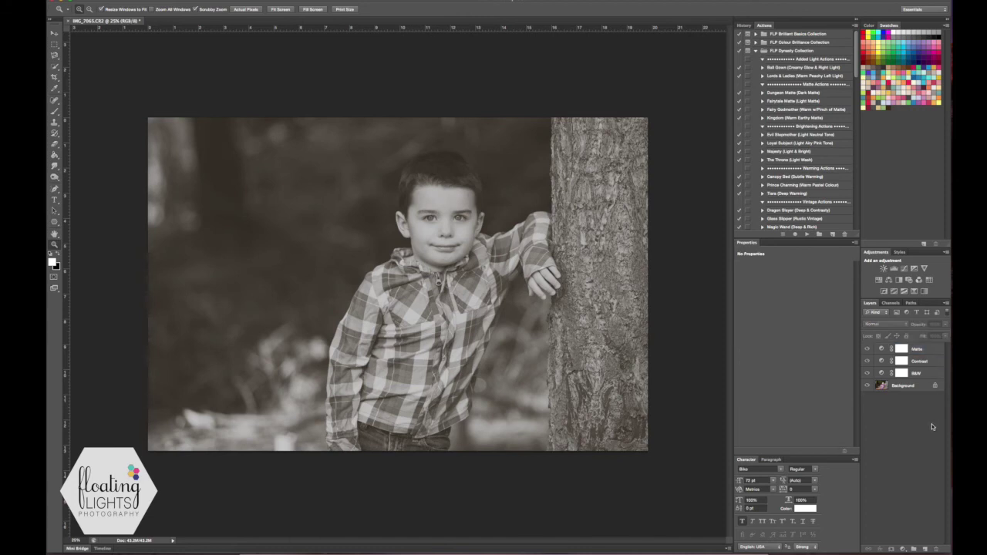
alt+click(868, 386)
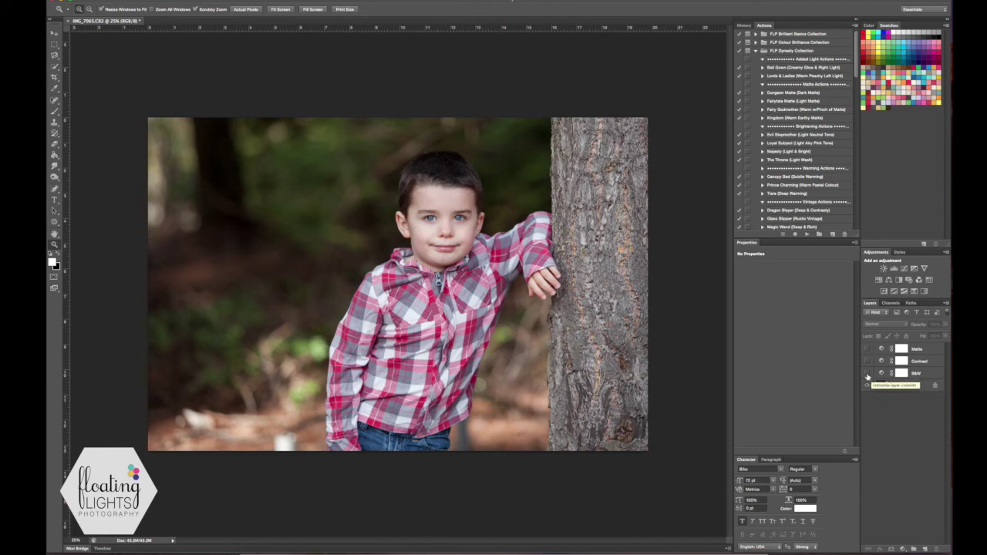
click(868, 374)
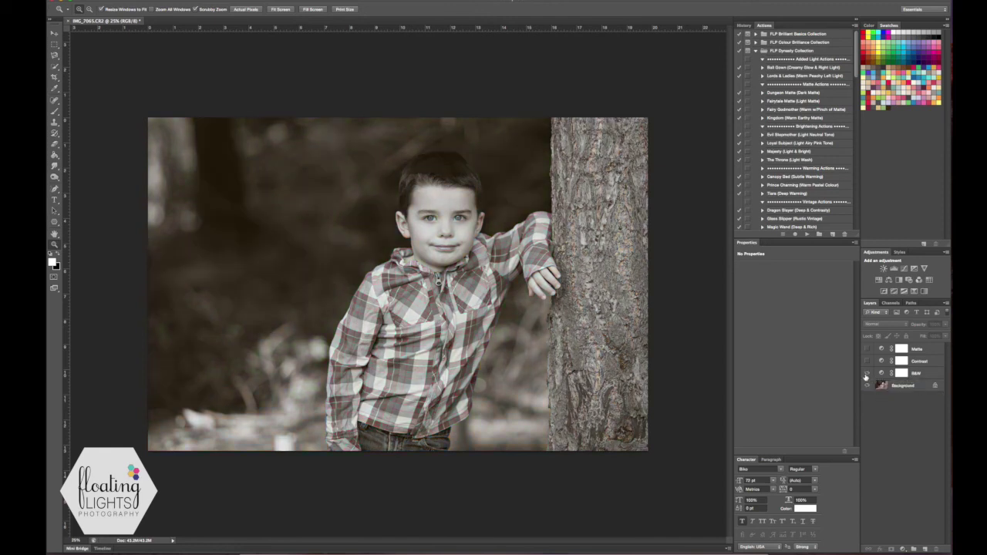
click(867, 362)
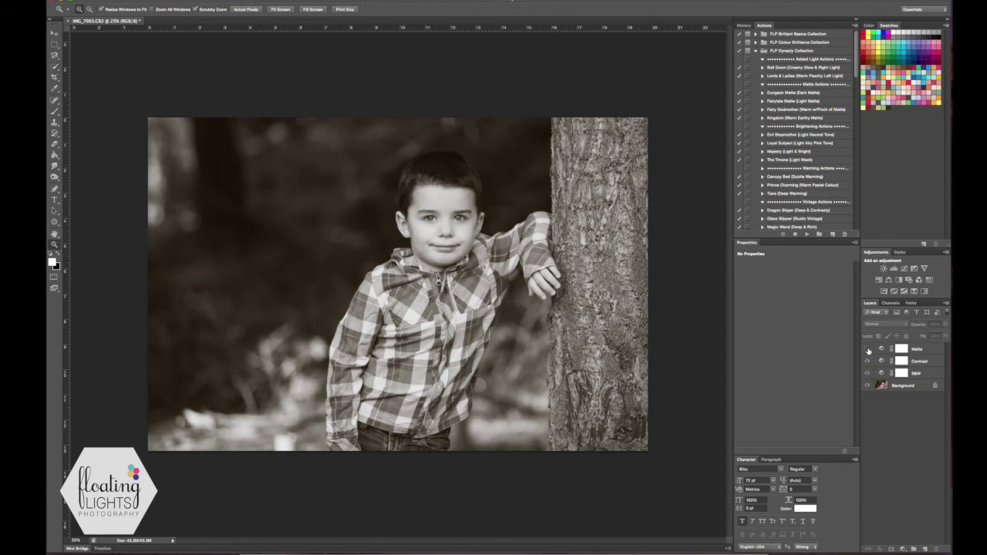
click(867, 349)
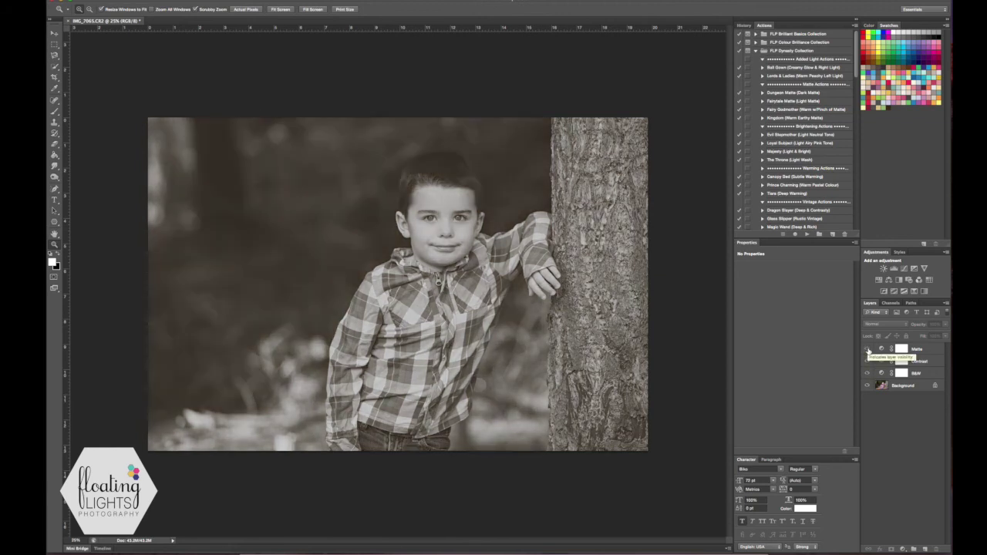